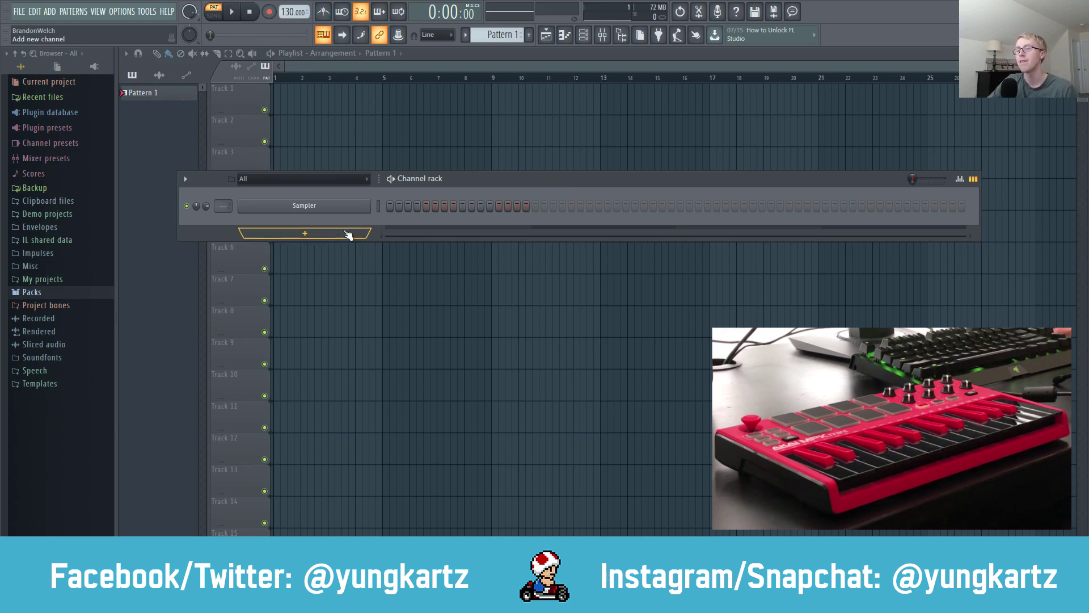
Add an FPC channel and load its Empty preset so that all pads are blank
click(318, 234)
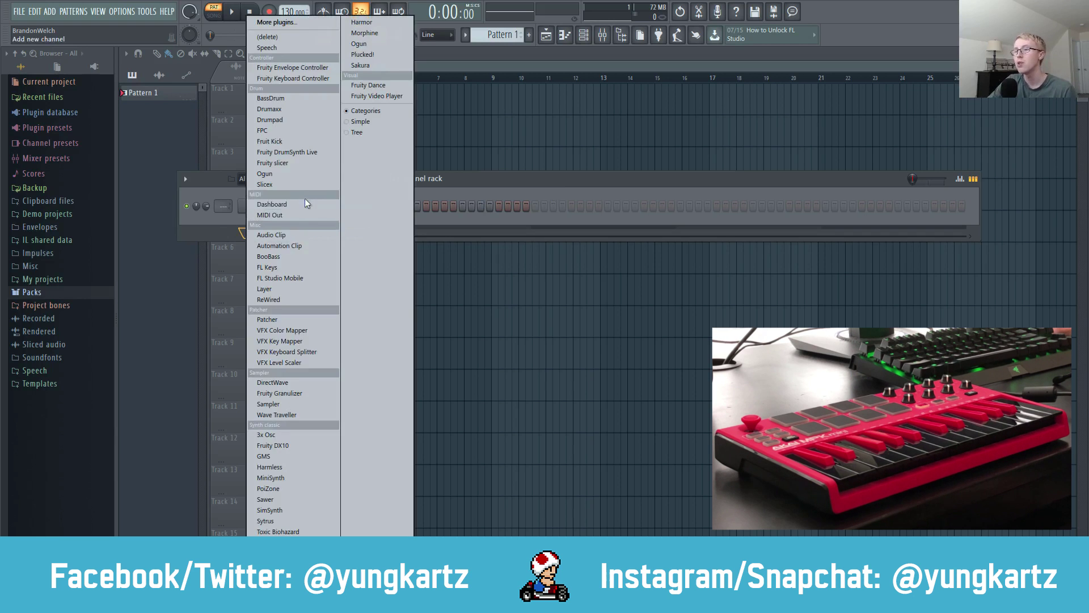
click(280, 132)
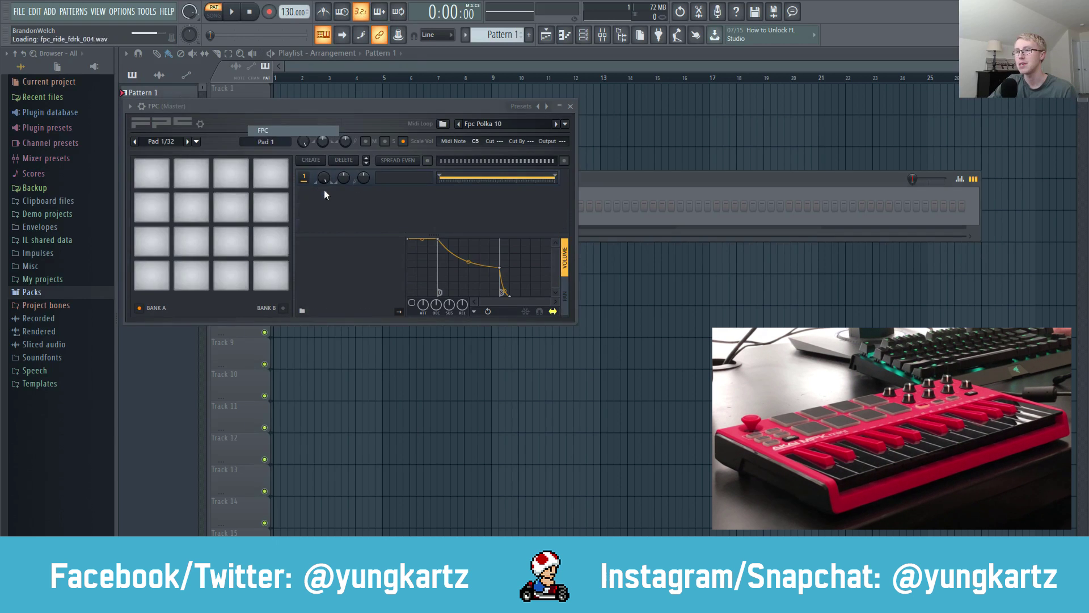
drag(355, 104, 480, 189)
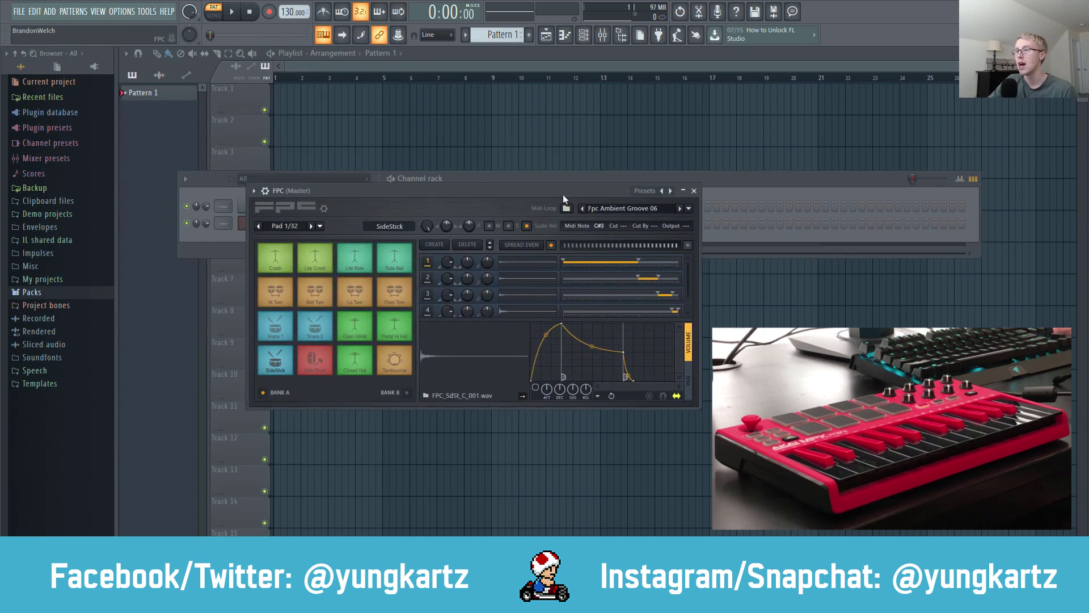
click(648, 194)
click(649, 209)
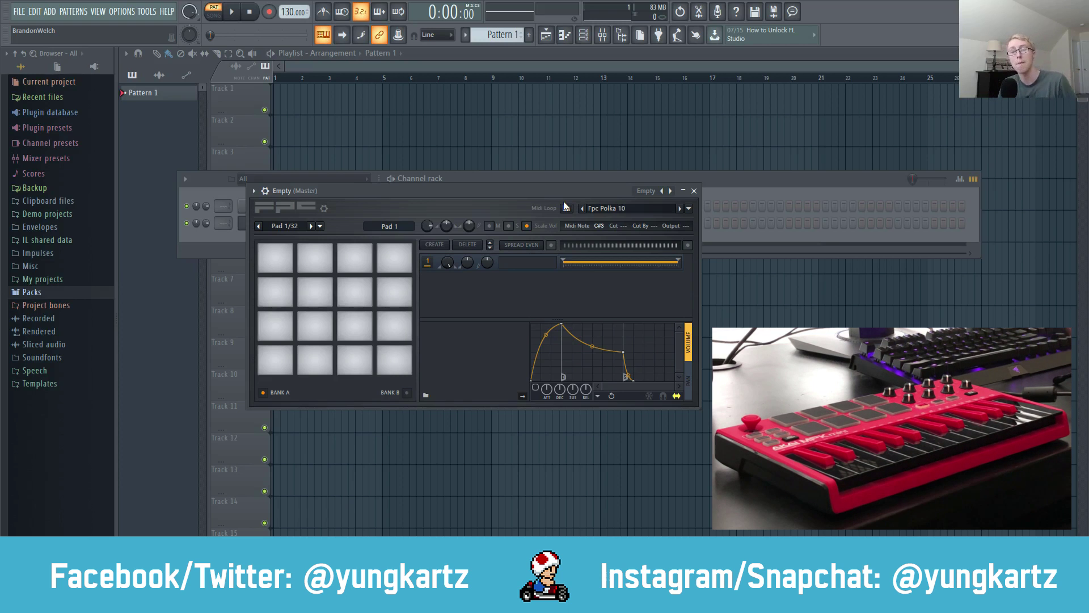
Map the MIDI notes for the entire FPC pad bank to the controller pads, ending on pad 16
click(320, 226)
click(334, 219)
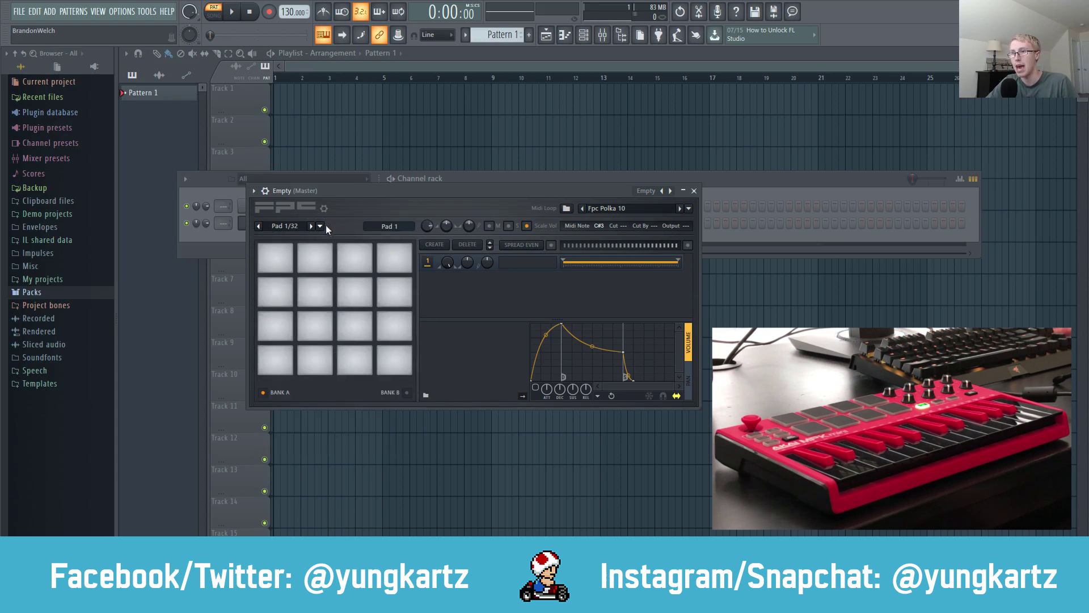
click(322, 225)
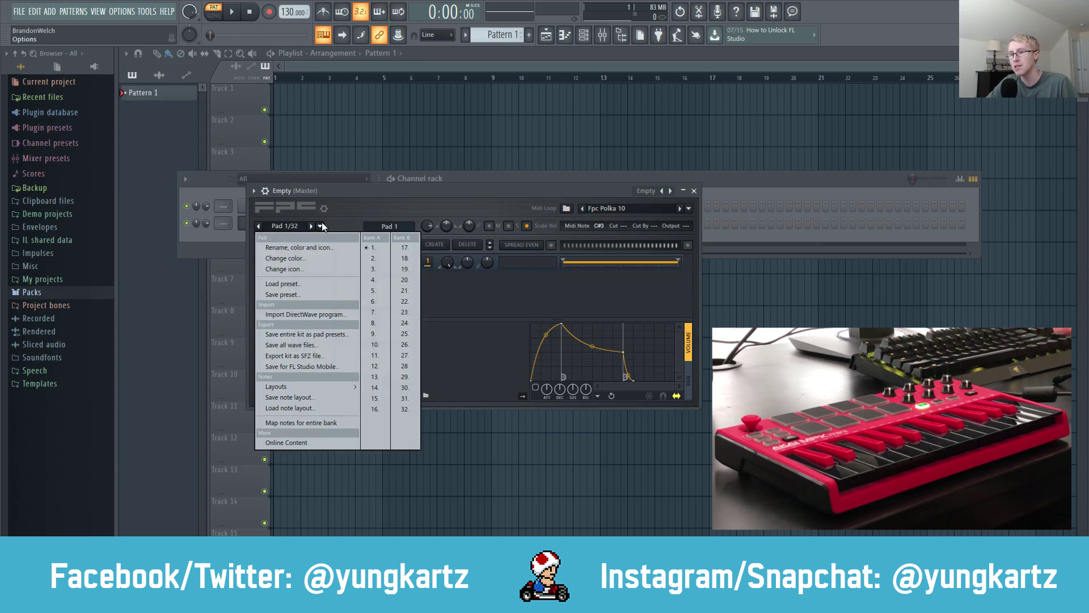
click(281, 423)
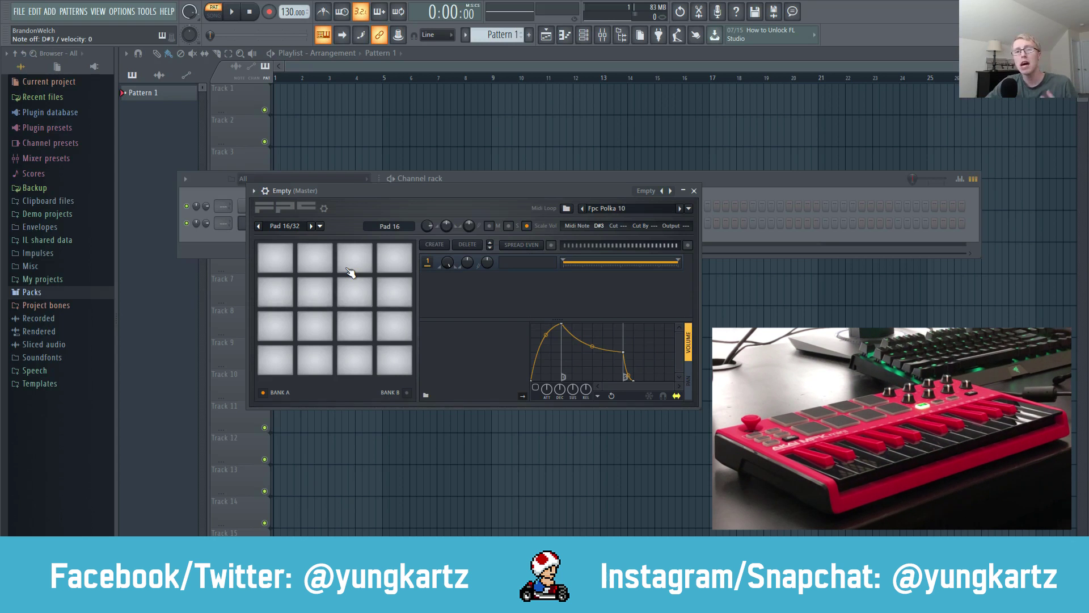
Load the beat 808 sample from the Essentials gucci kit's 808s folder onto FPC pad 1
click(25, 293)
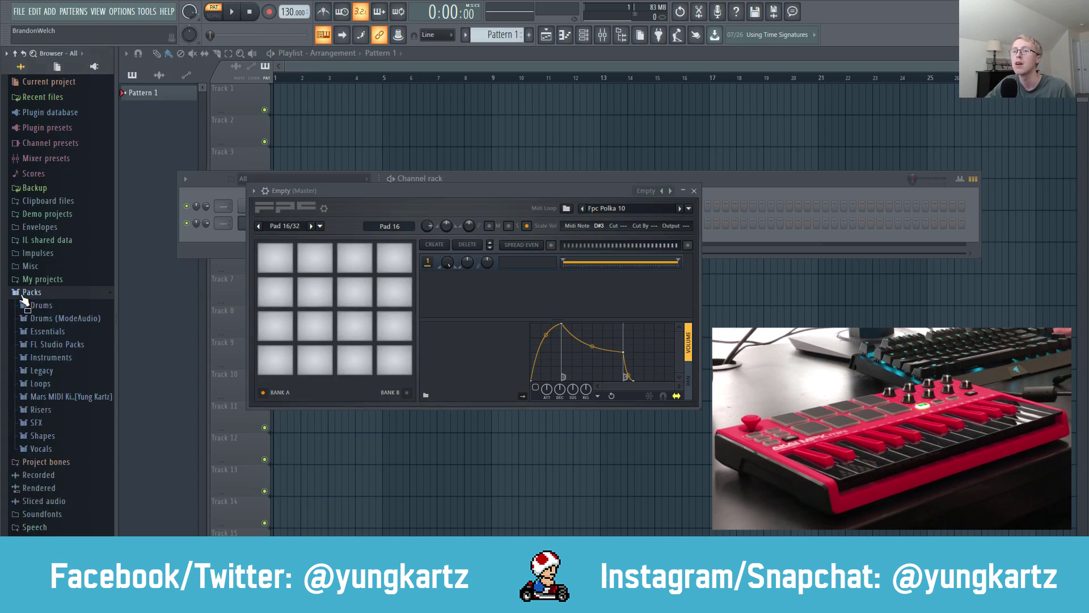
click(62, 347)
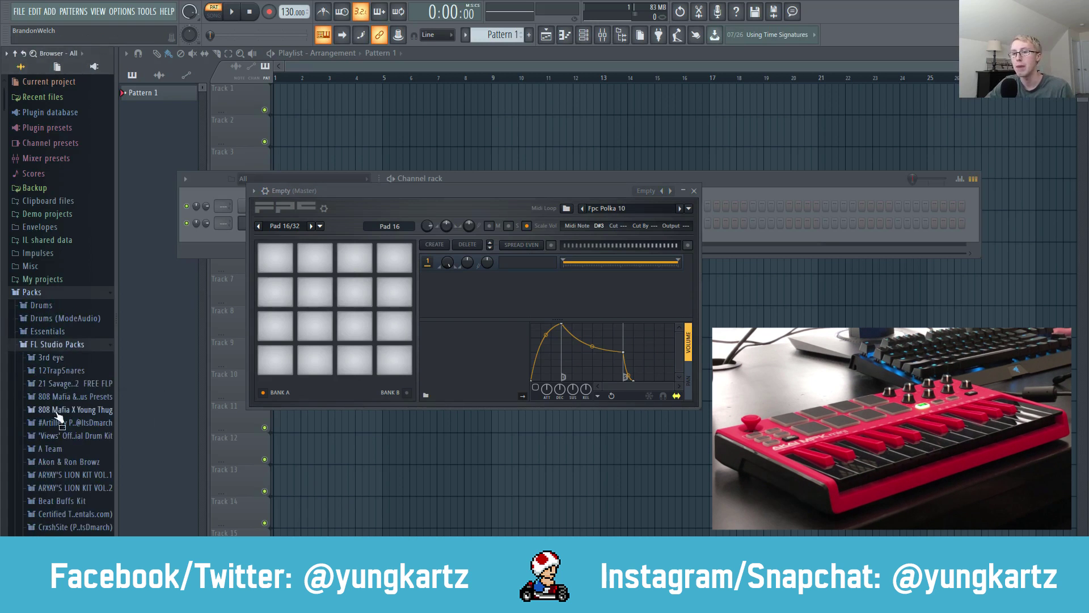
click(44, 340)
click(46, 332)
scroll(57, 386, down, 2)
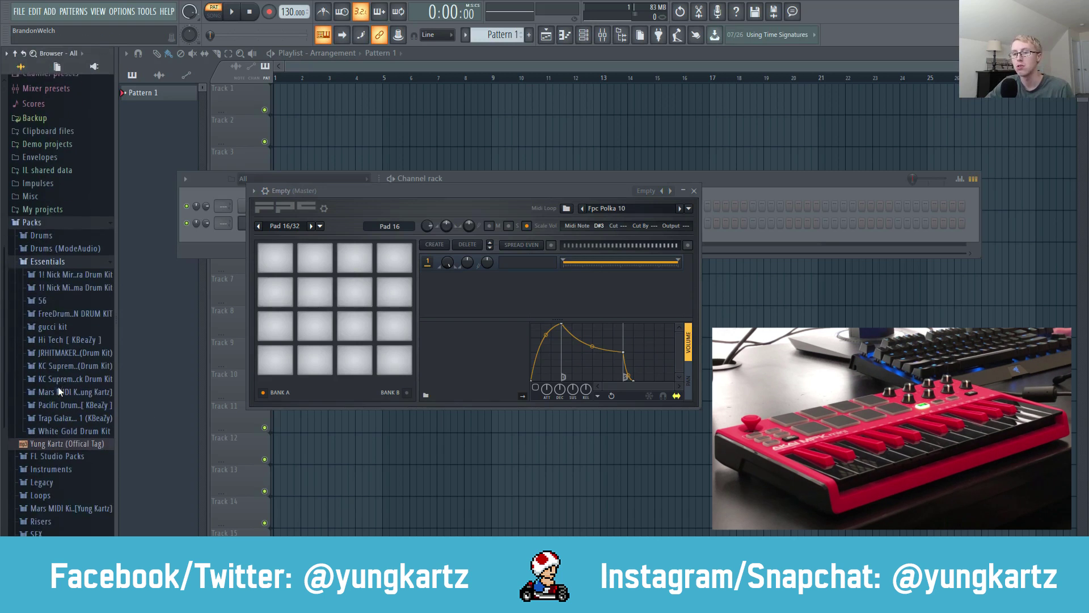
click(55, 326)
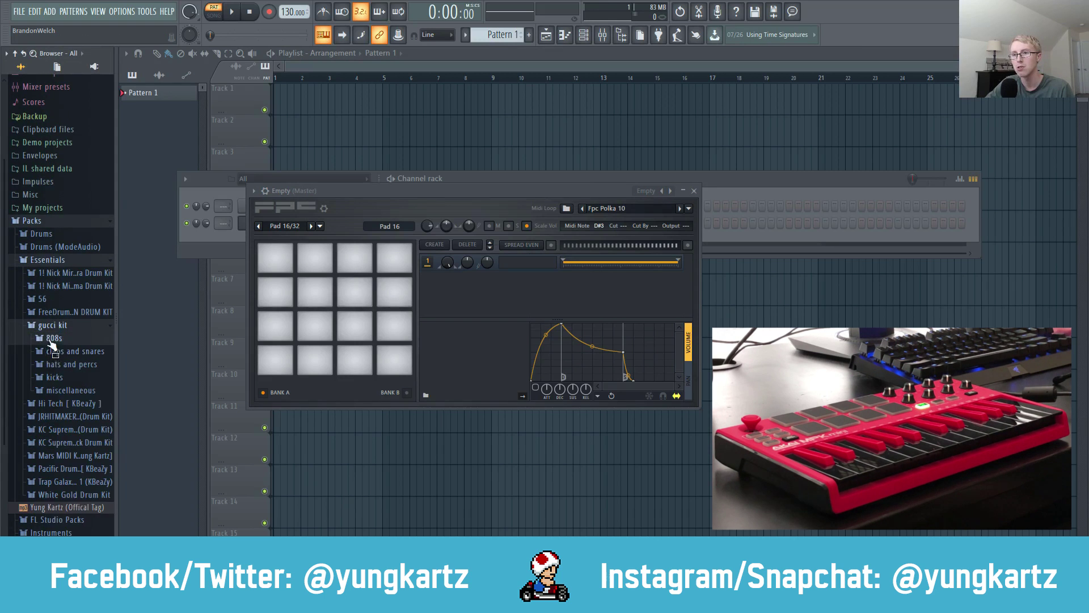
click(55, 338)
drag(58, 355, 281, 359)
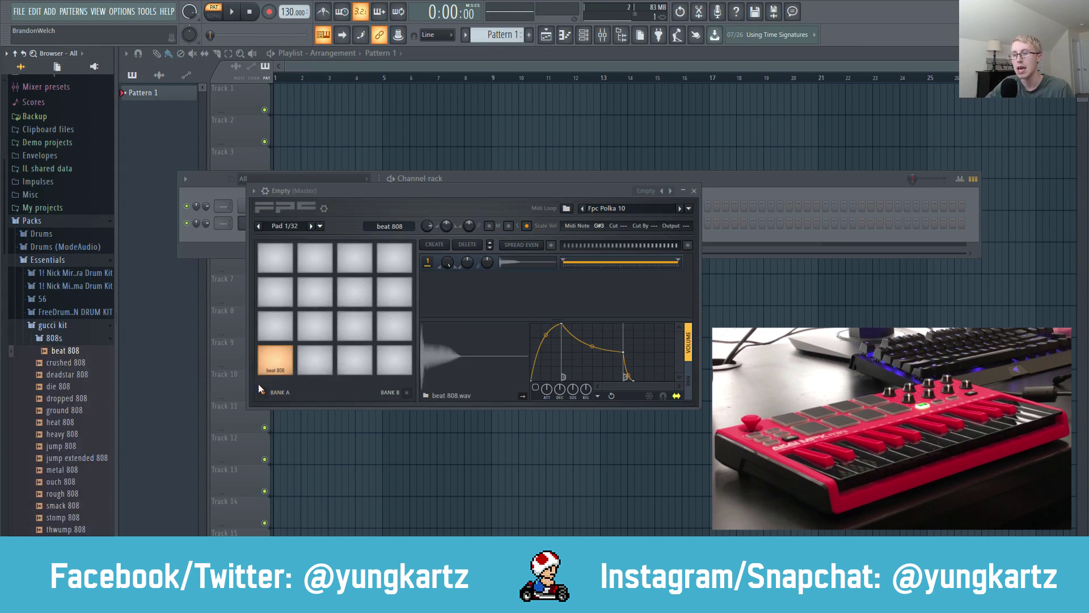
Load audi clap onto pad 2 and phantom snare onto pad 3 from the gucci kit's claps and snares folder
click(65, 338)
click(74, 351)
drag(64, 364, 318, 362)
drag(67, 388, 313, 368)
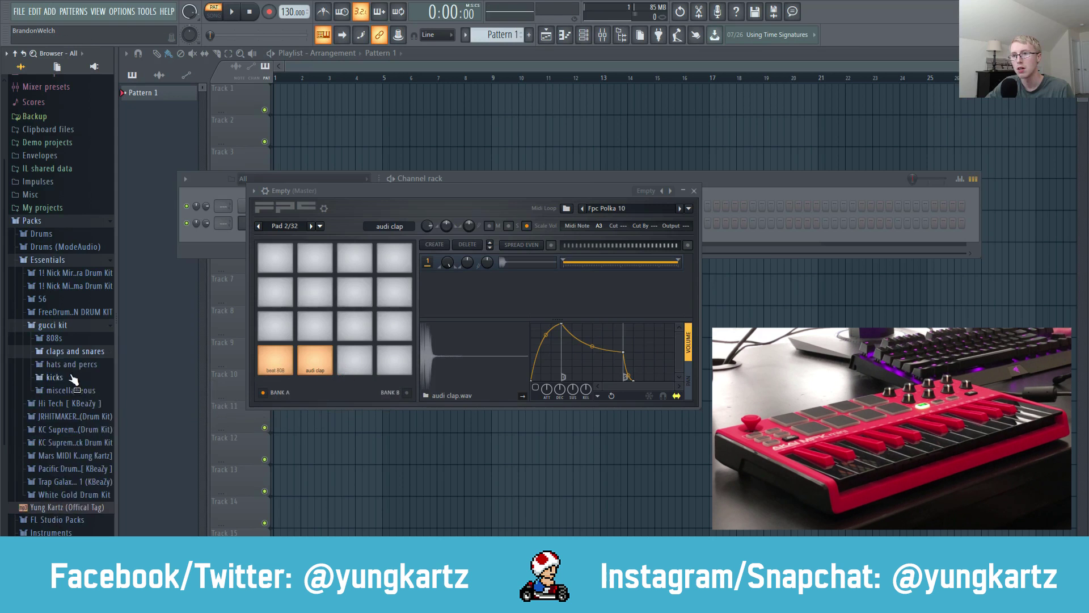
drag(68, 447, 350, 360)
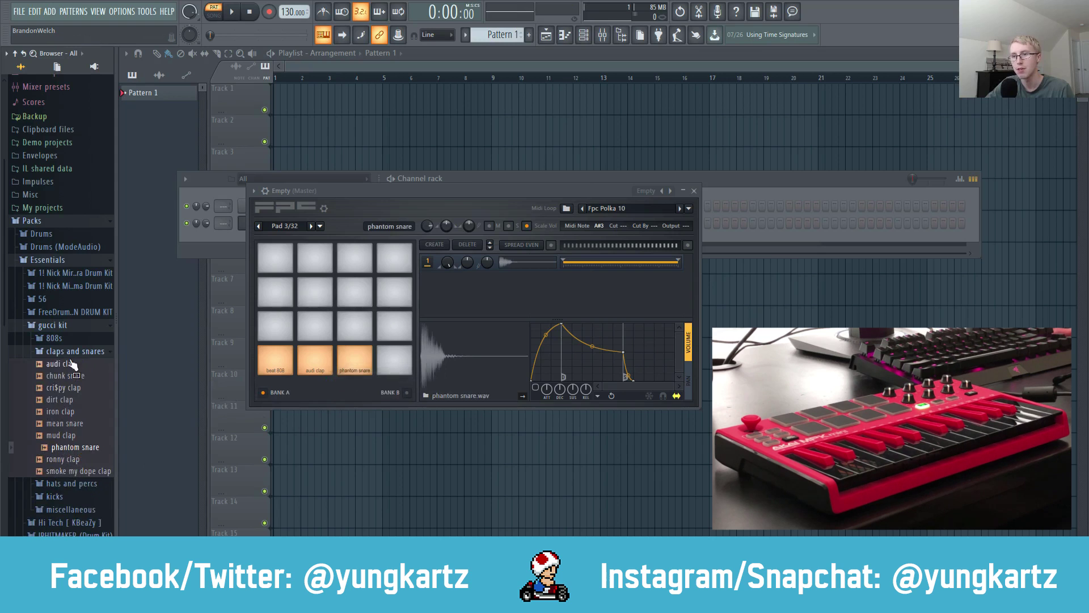
Load the ronny hat 1 sample from the gucci kit's hats and percs folder onto pad 4
click(72, 353)
click(71, 364)
drag(66, 412, 390, 360)
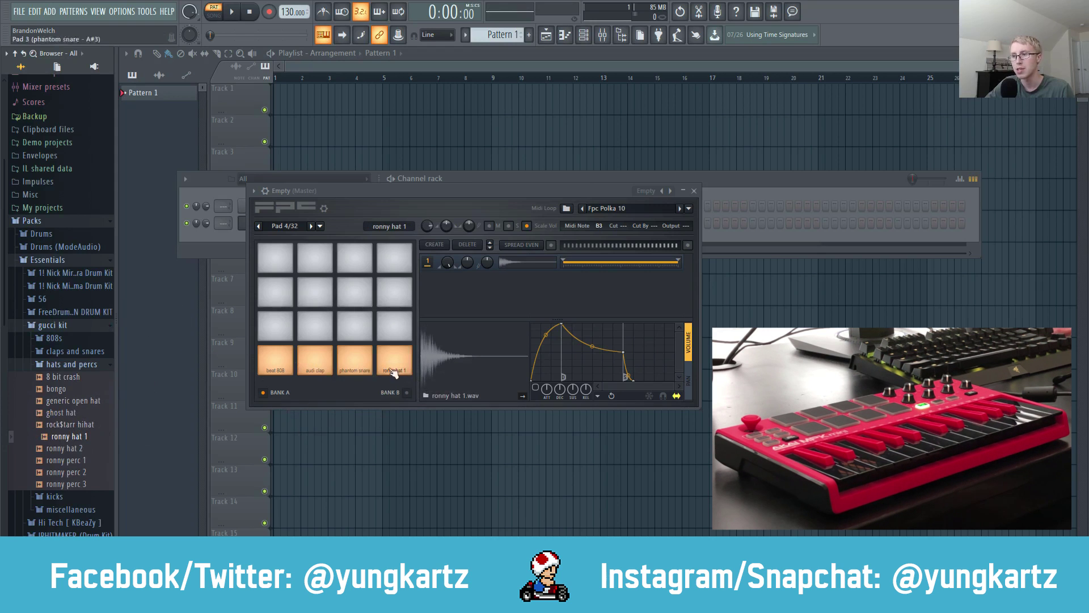
Load raw kick onto pad 9 and gucci kick onto pad 11 from the gucci kit's kicks folder
click(94, 366)
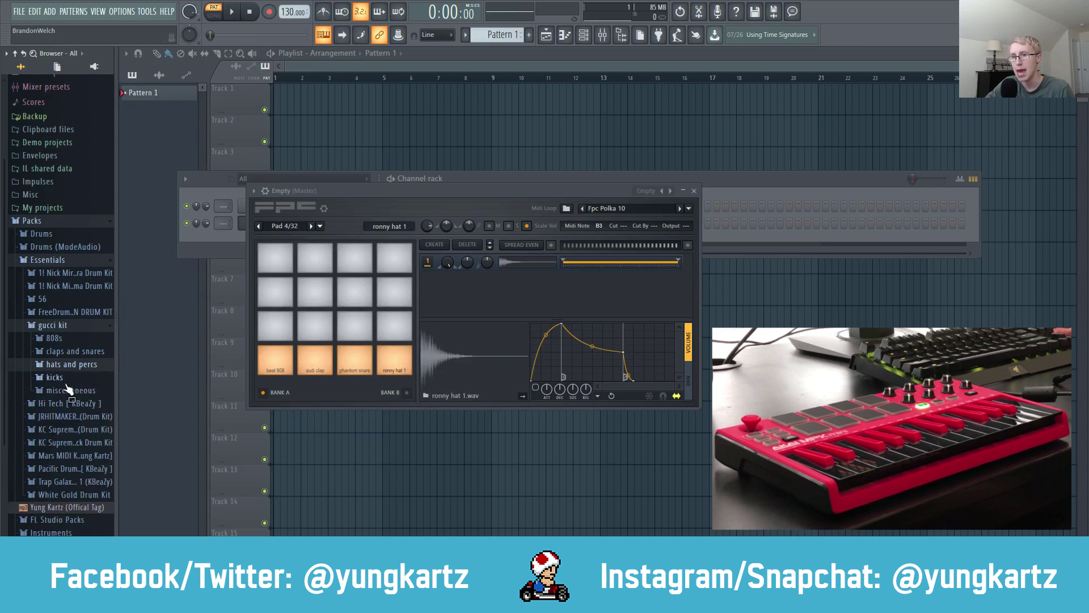
click(66, 379)
drag(64, 414, 281, 298)
drag(61, 390, 318, 309)
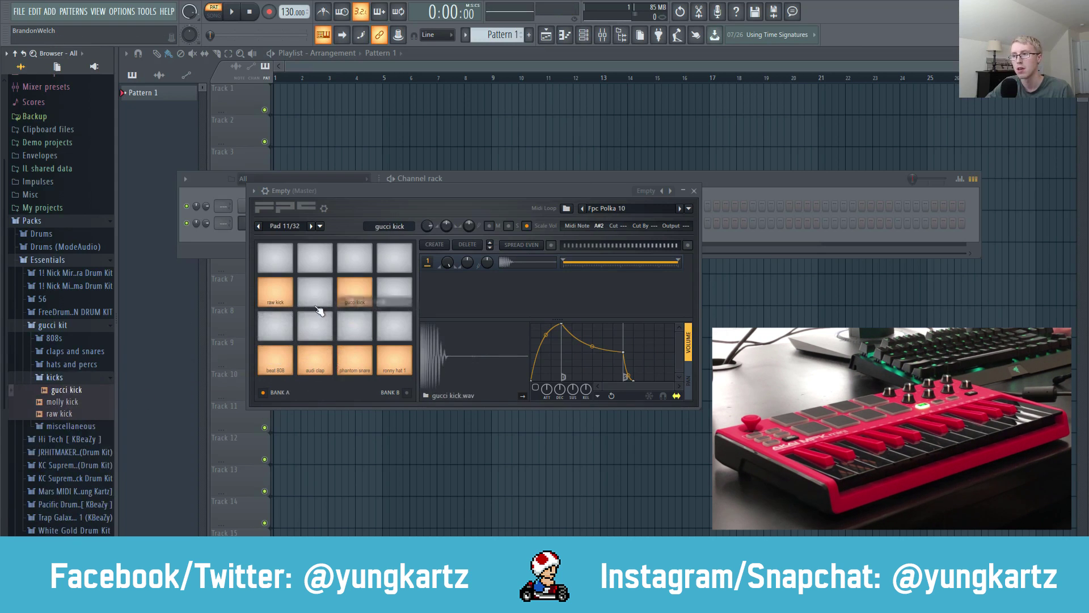
Audition samples in the gucci kit's miscellaneous folder and load whisper vox onto pad 10
click(90, 378)
click(86, 391)
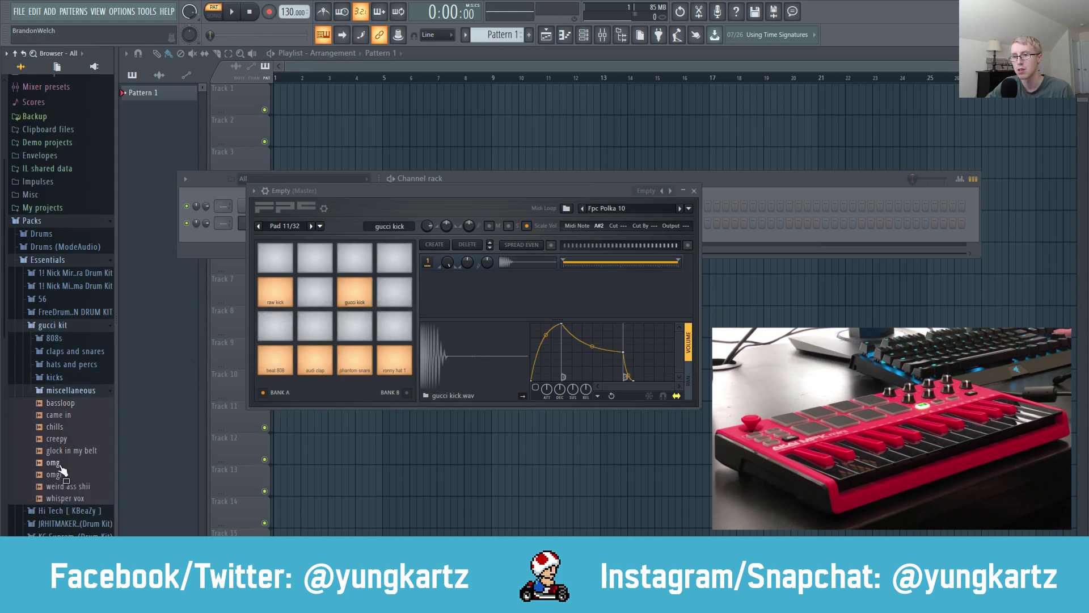
click(63, 440)
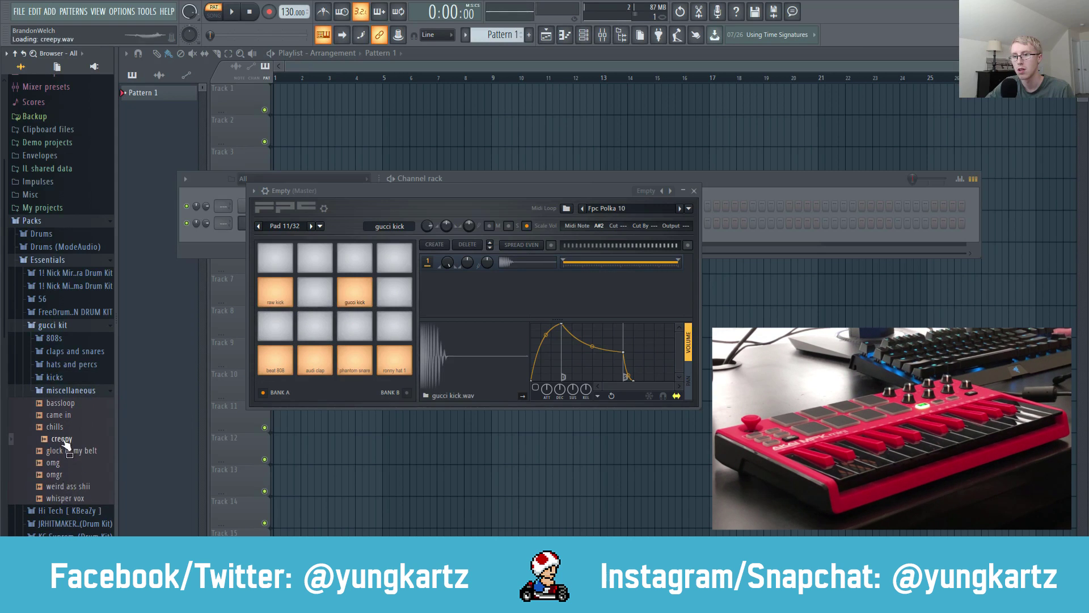
click(60, 414)
click(53, 463)
click(69, 487)
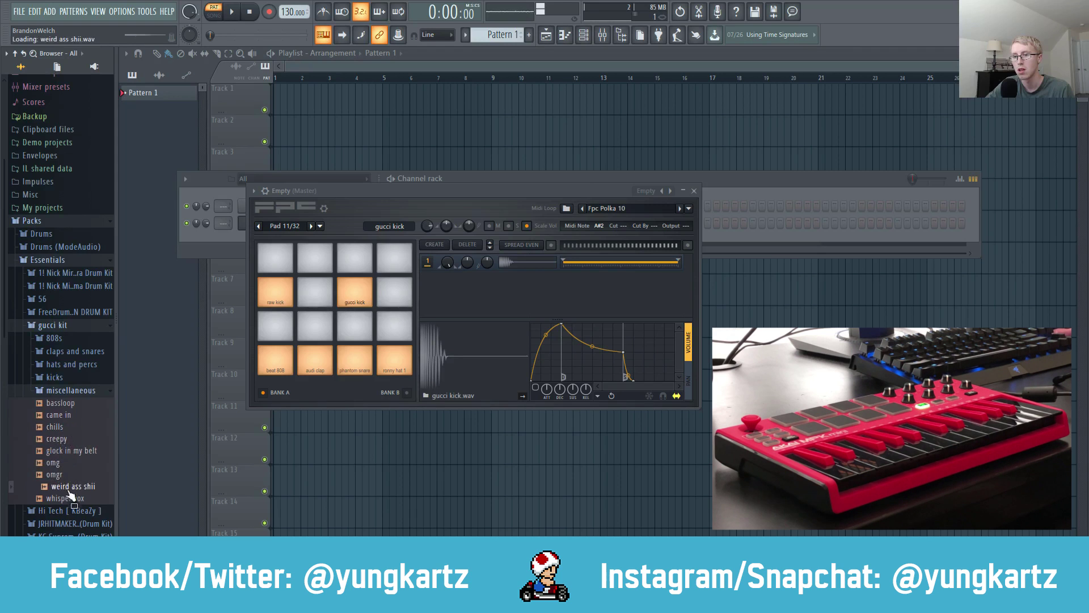
drag(69, 497, 315, 301)
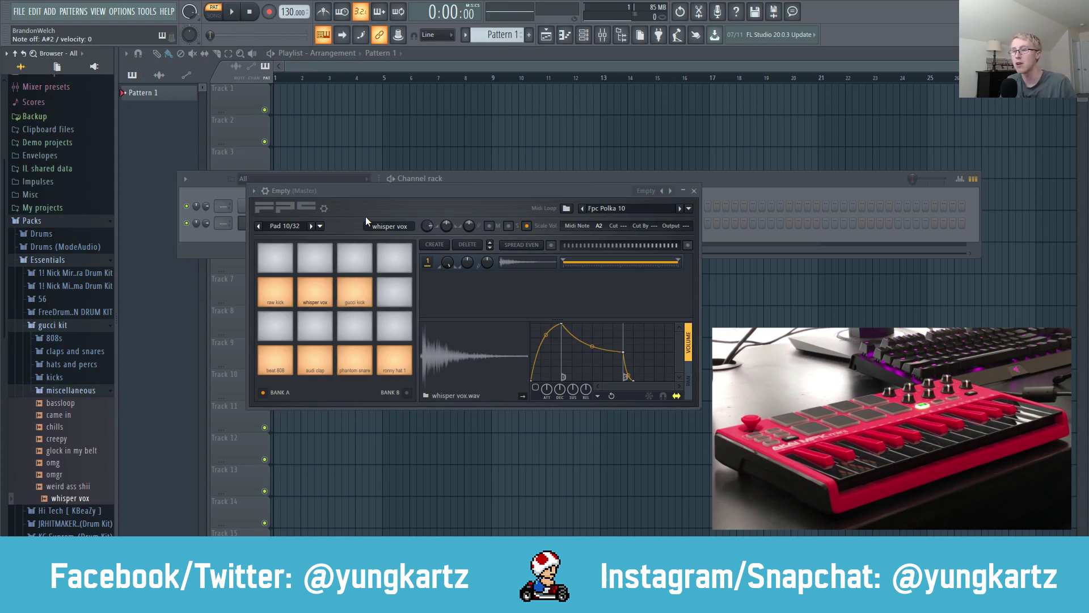
Set the Cut group of the beat 808 pad to 0
click(276, 360)
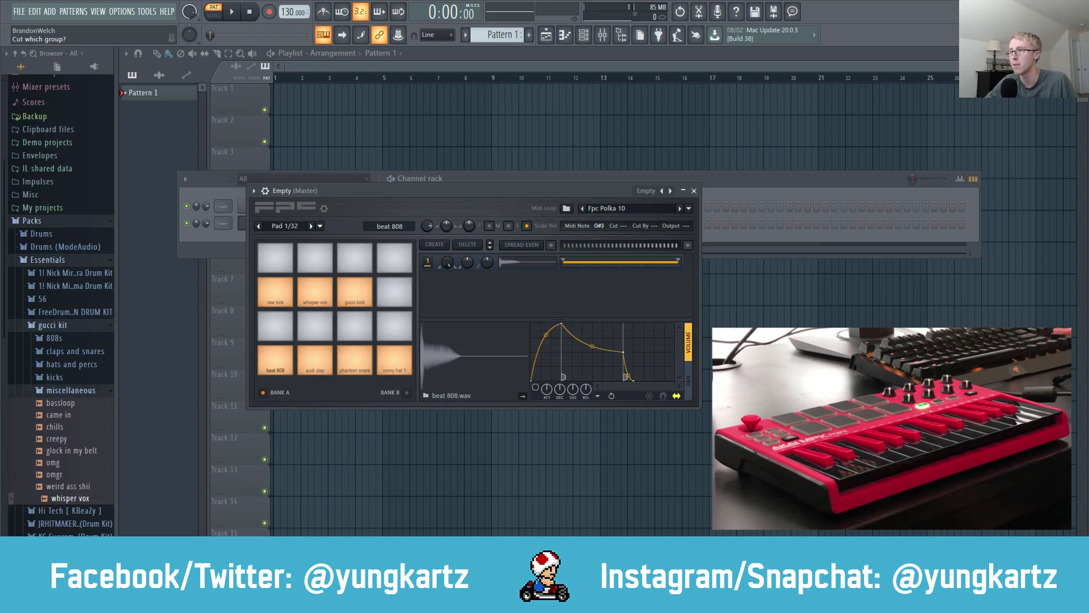
scroll(619, 226, up, 1)
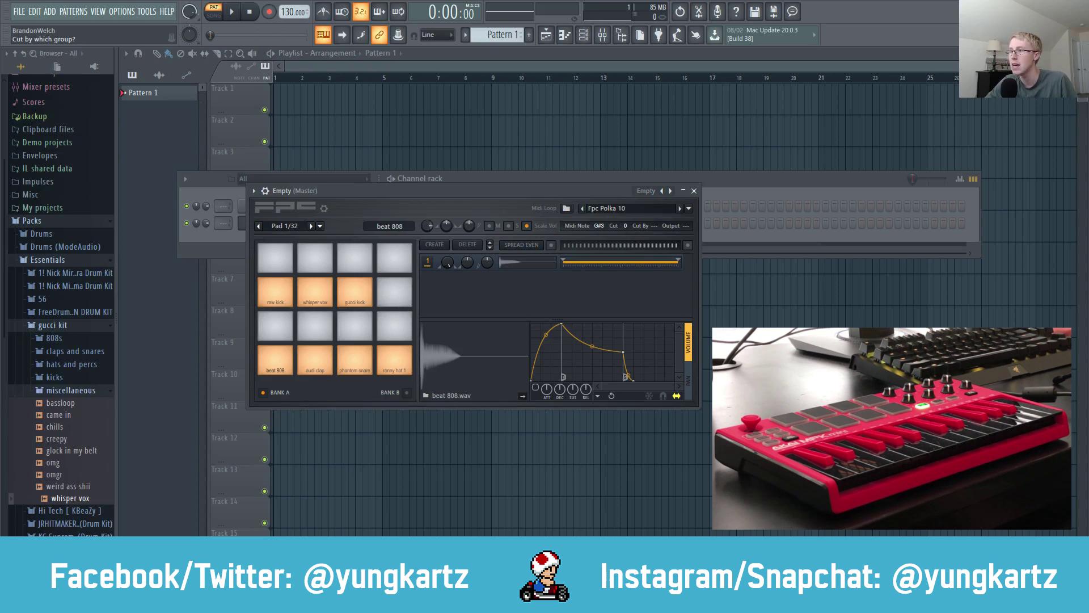